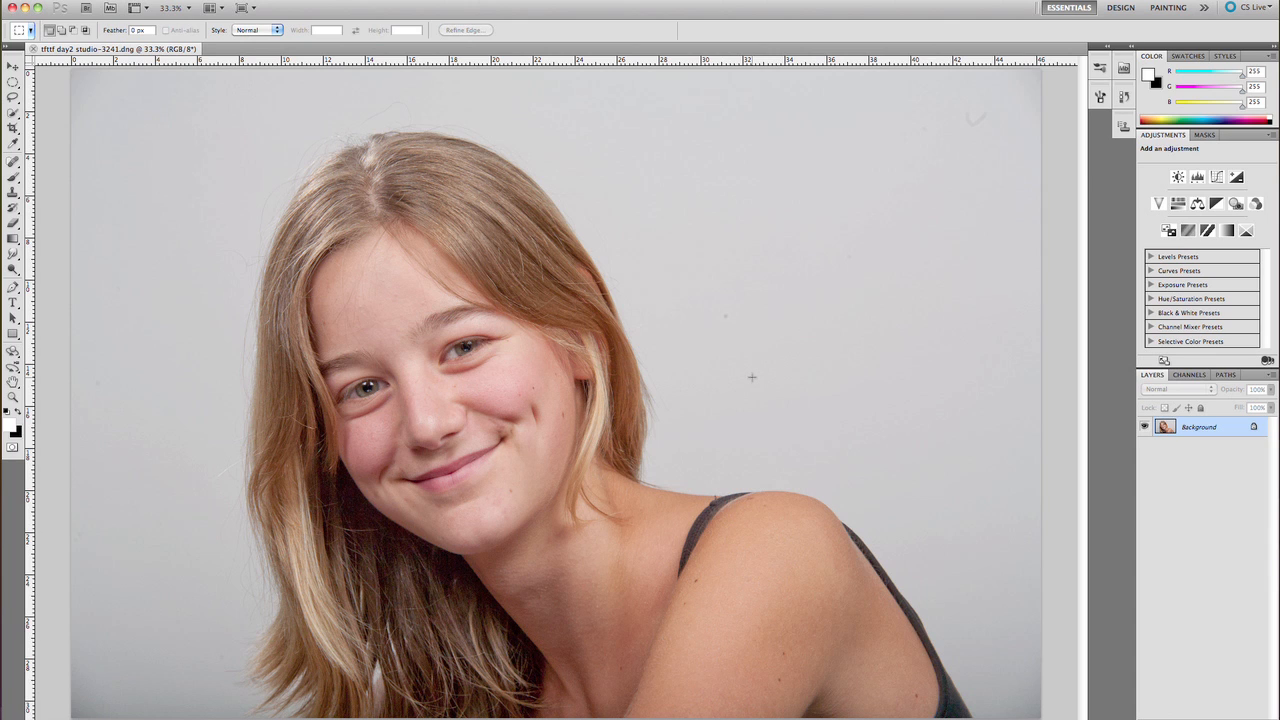
Select the grey studio background around the woman using the Quick Selection tool with an enlarged brush
key(w)
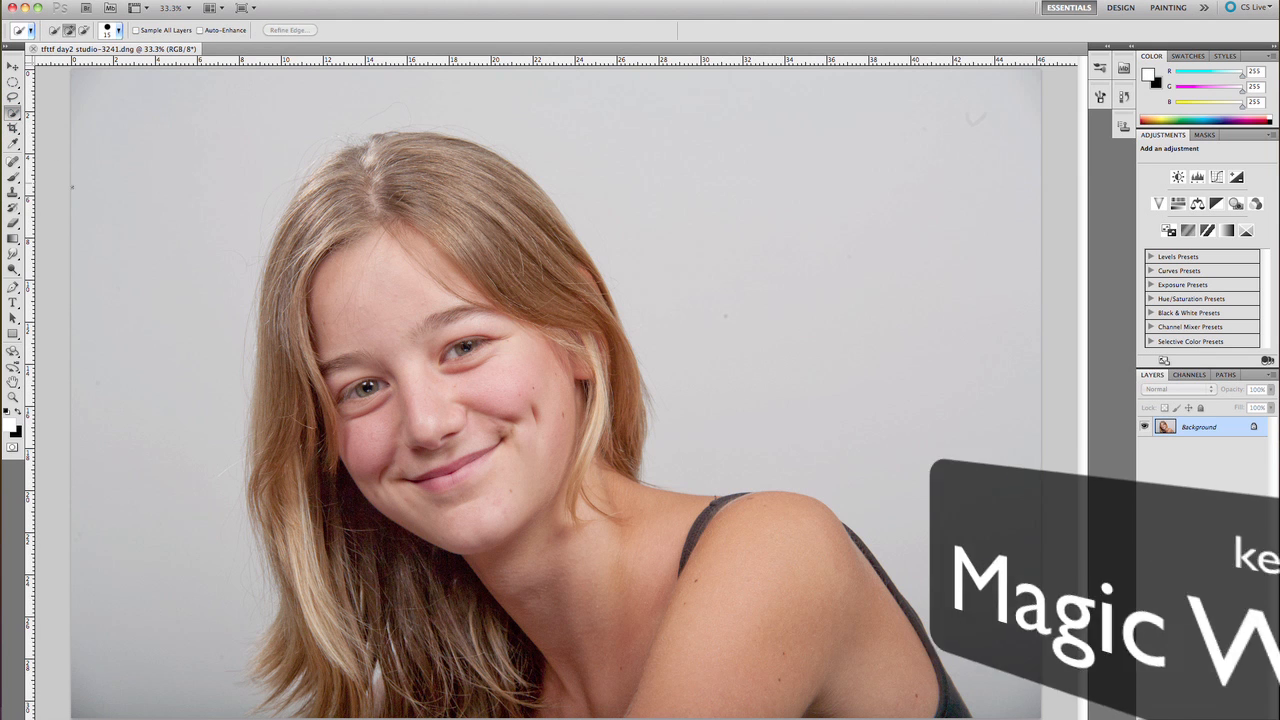
key(bracketright)
key(bracketright)
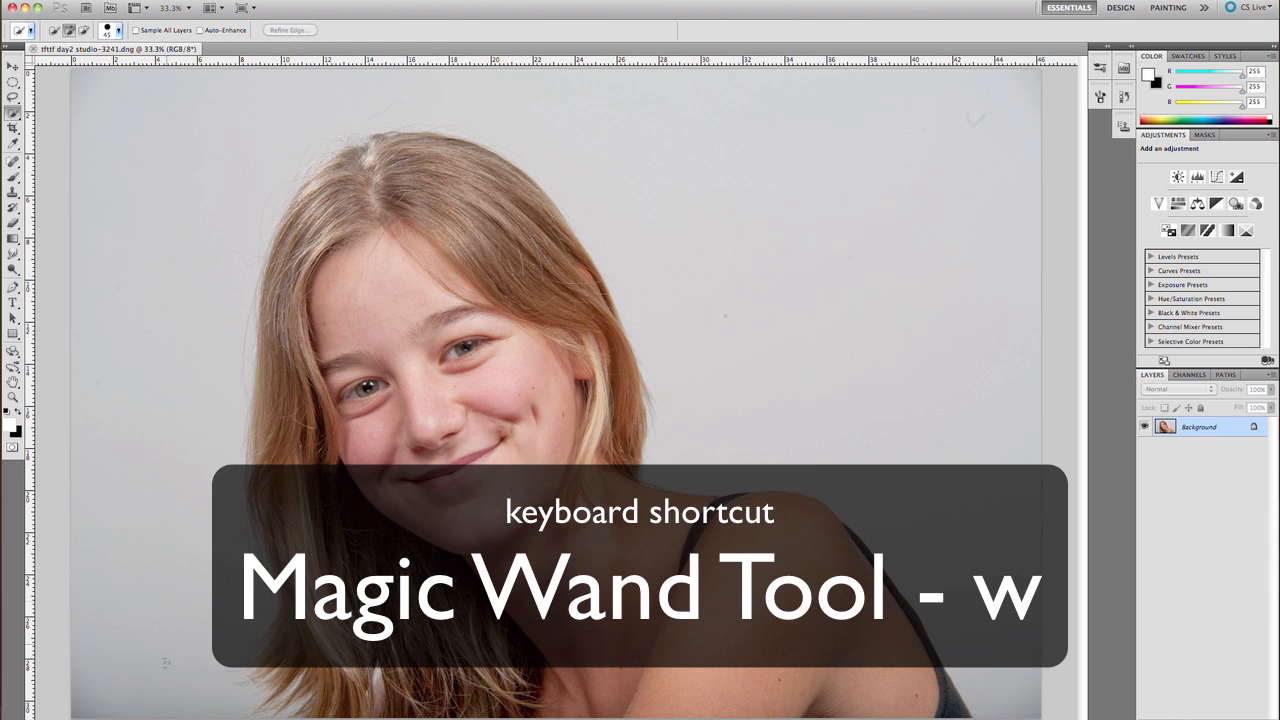
mouse_move(171, 678)
mouse_down()
mouse_move(180, 140)
mouse_move(440, 95)
mouse_up()
mouse_move(762, 156)
mouse_down()
mouse_move(845, 273)
mouse_move(916, 343)
mouse_move(986, 491)
mouse_up()
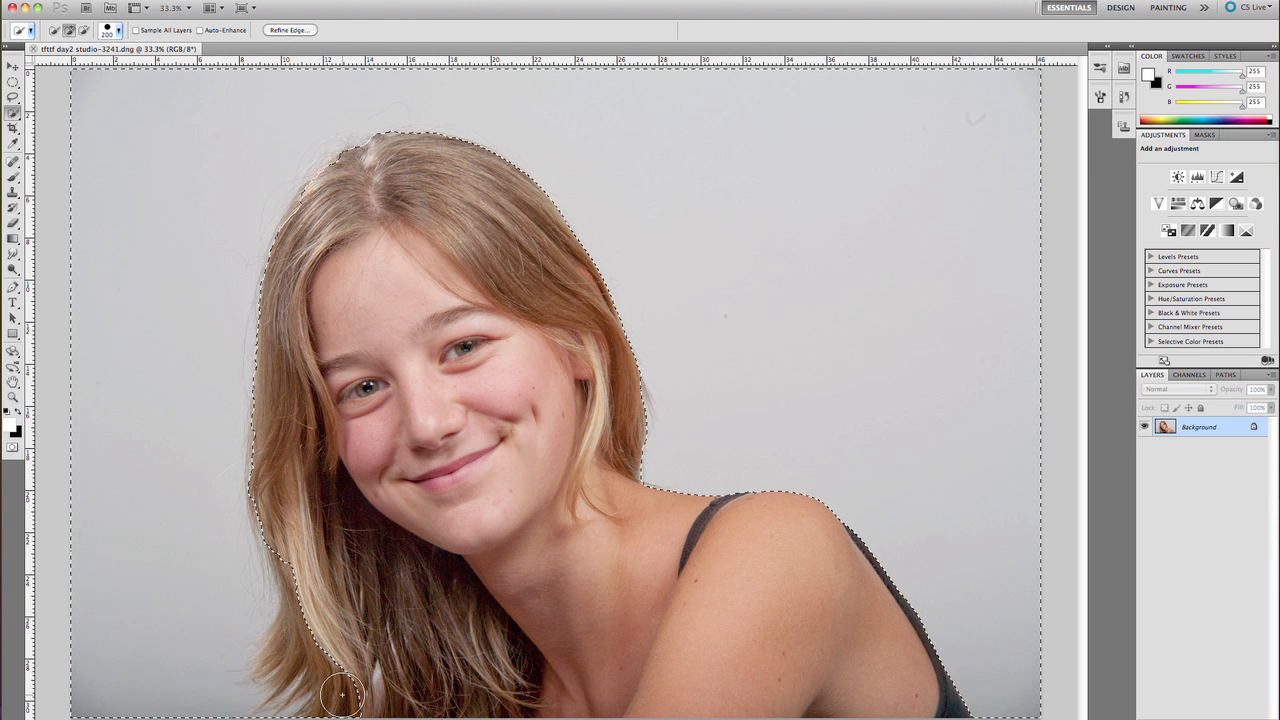
Invert the selection so it covers the woman, and subtract the bit of background beside the lowest hair tips
key(super+shift+i)
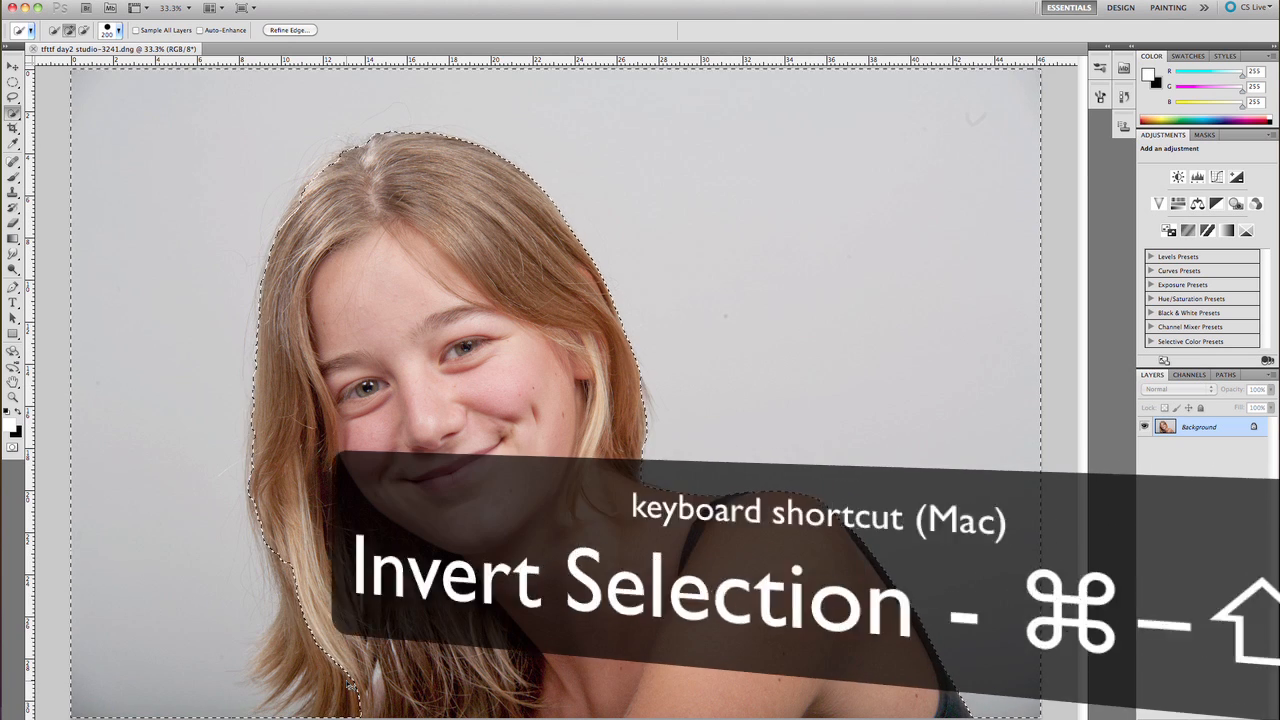
key(super+shift+i)
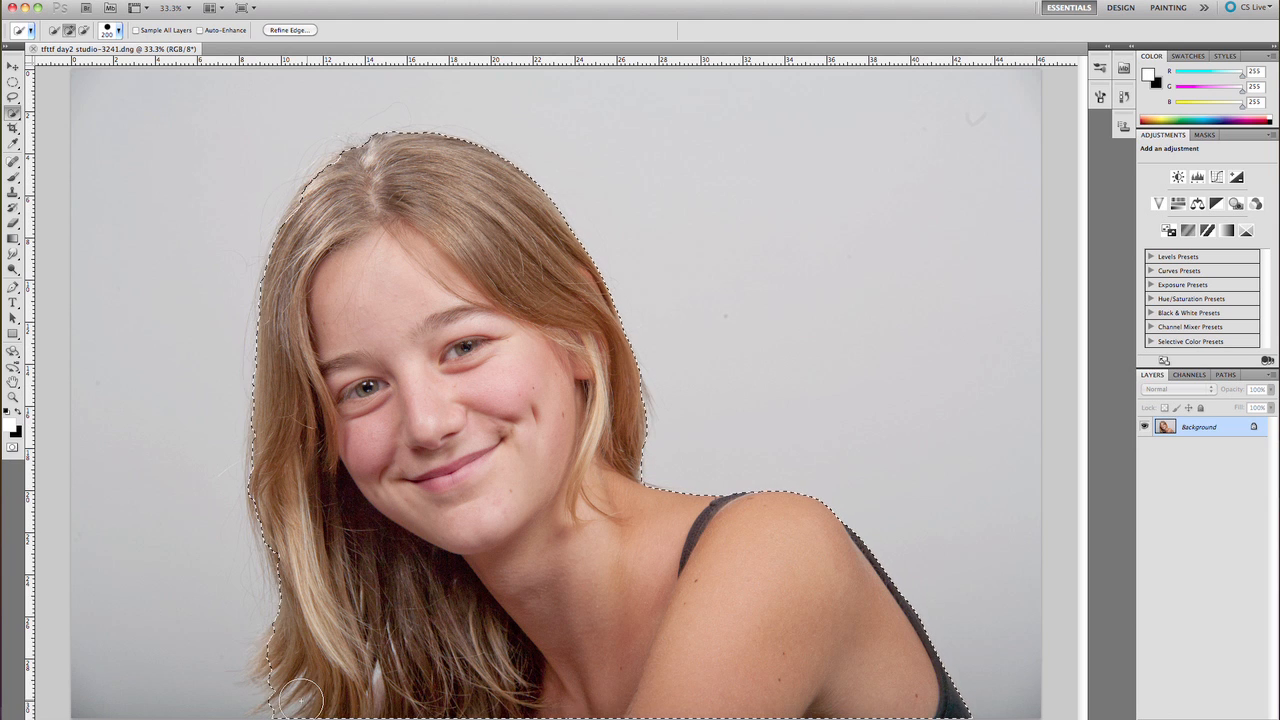
alt+click(268, 704)
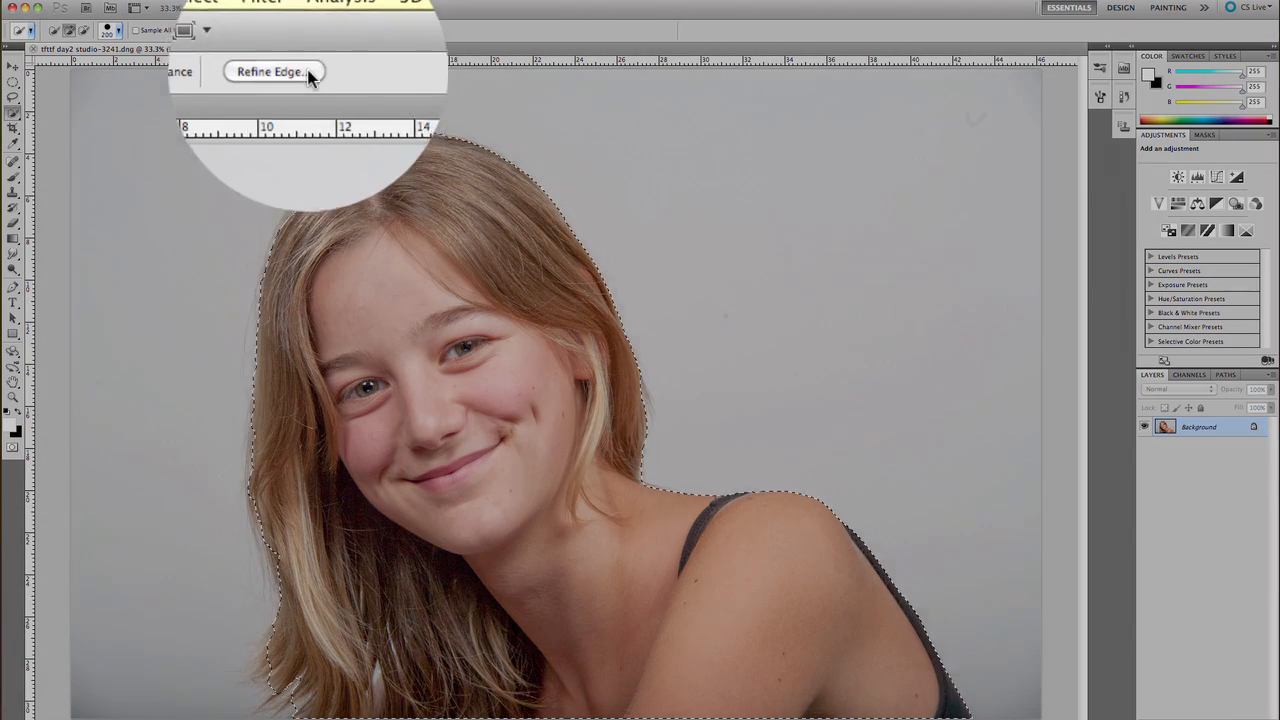
Open Refine Edge for the selection, preview it on black and set the edge detection radius to 30.8 px
click(288, 30)
drag(1017, 106, 822, 116)
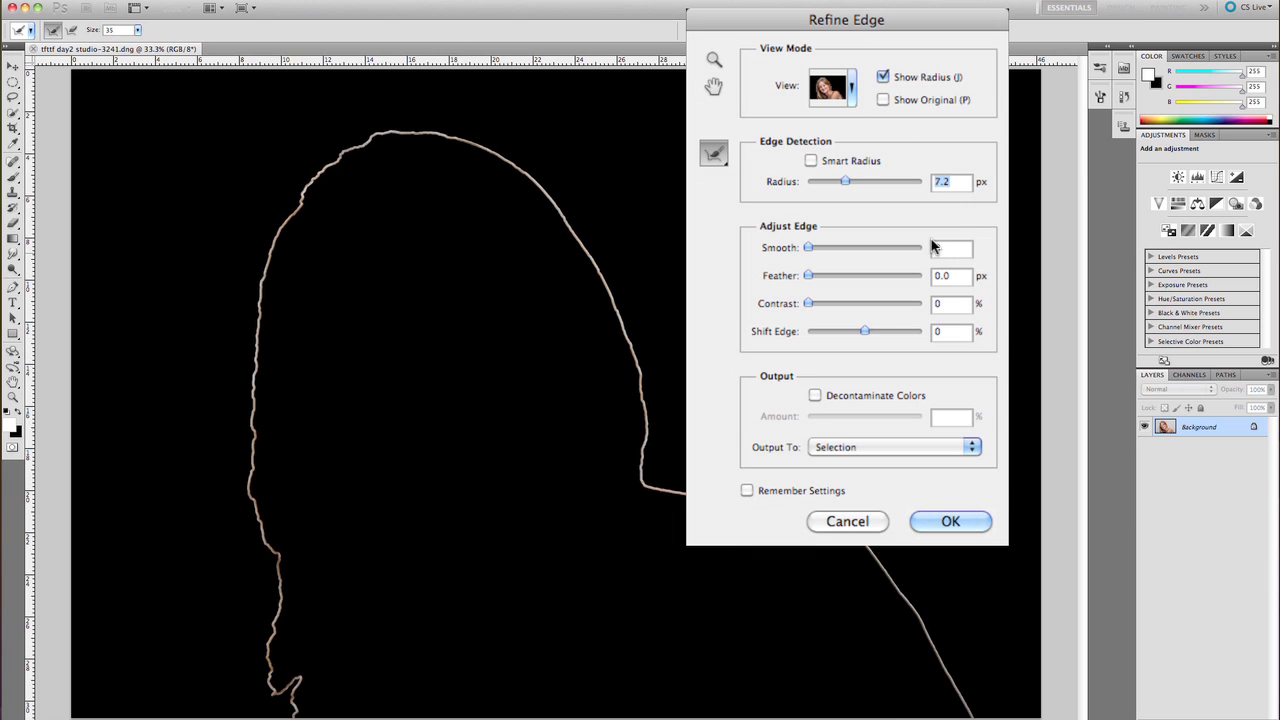
click(876, 182)
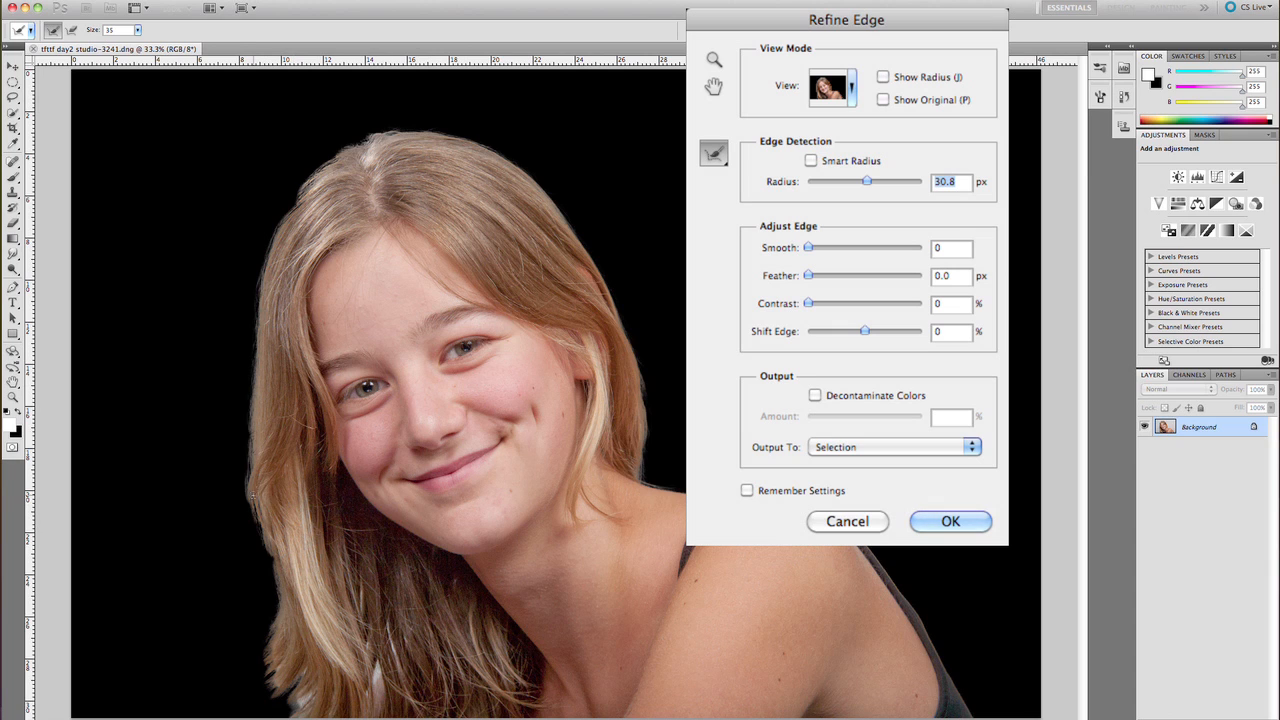
Enlarge the Refine Radius brush and paint along the outer edge of the long hair beside the cheek
scroll(253, 495, up, 5)
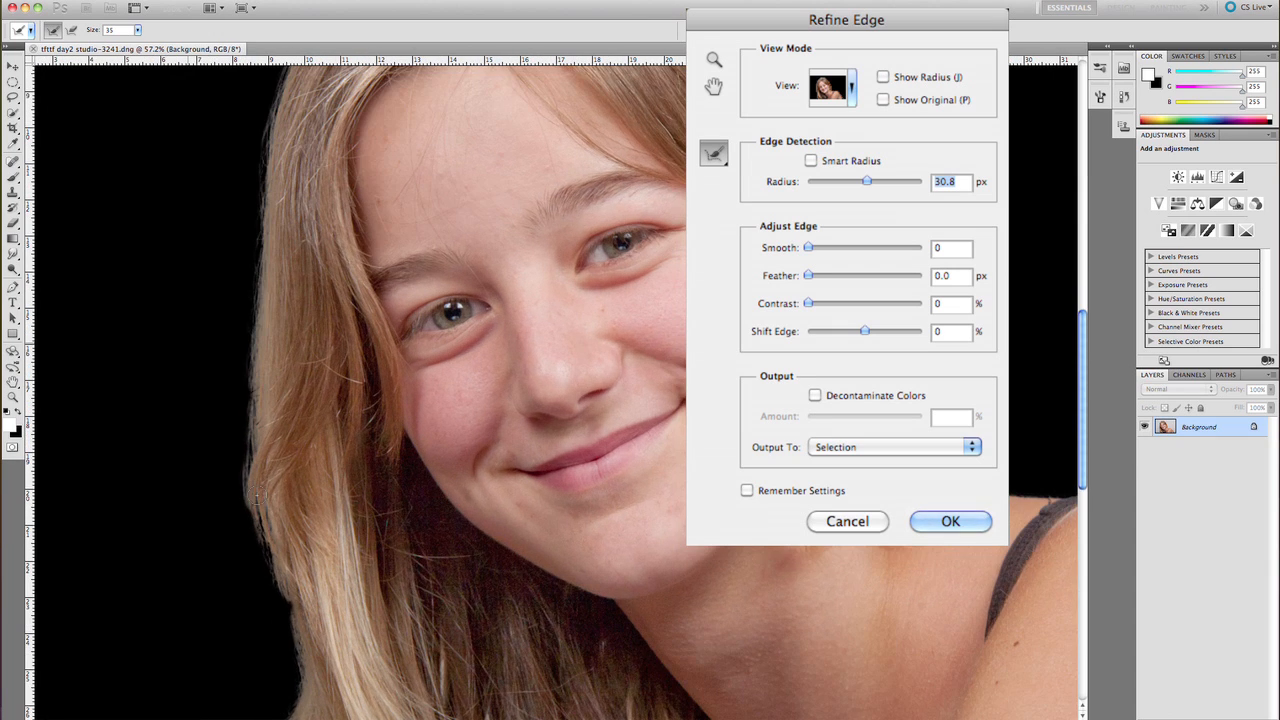
scroll(256, 497, up, 5)
drag(271, 318, 493, 435)
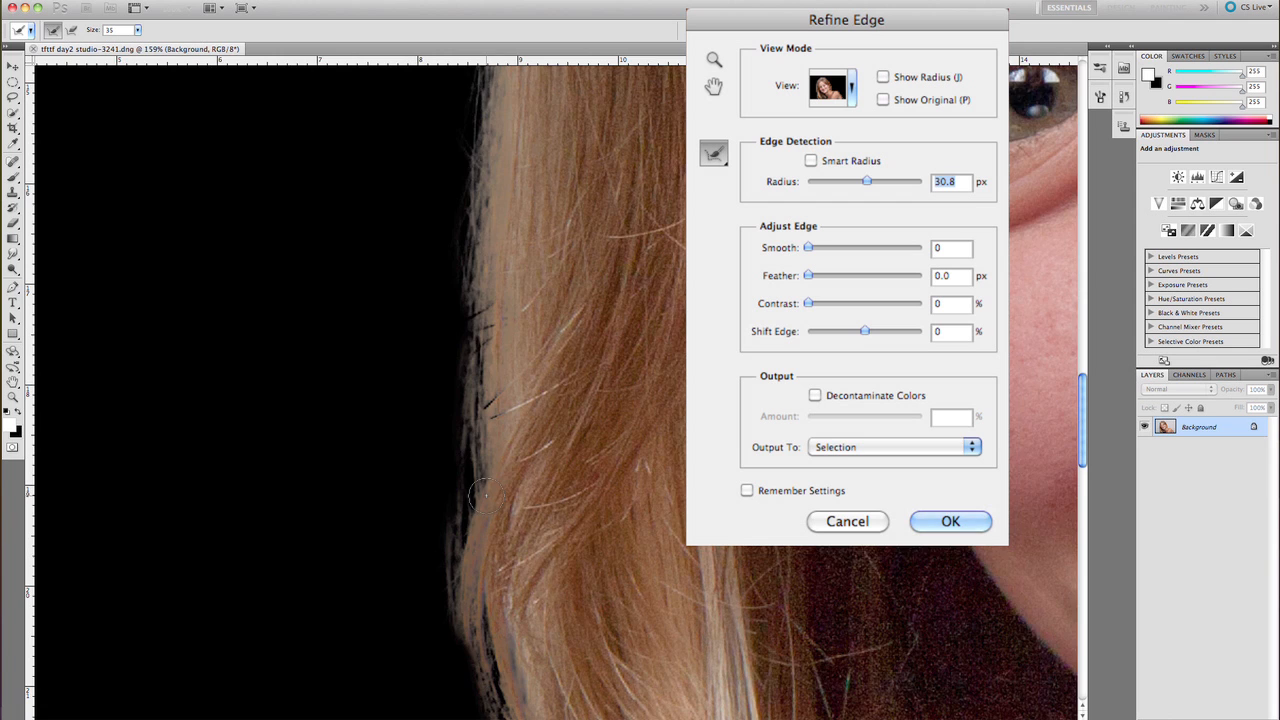
scroll(485, 495, down, 6)
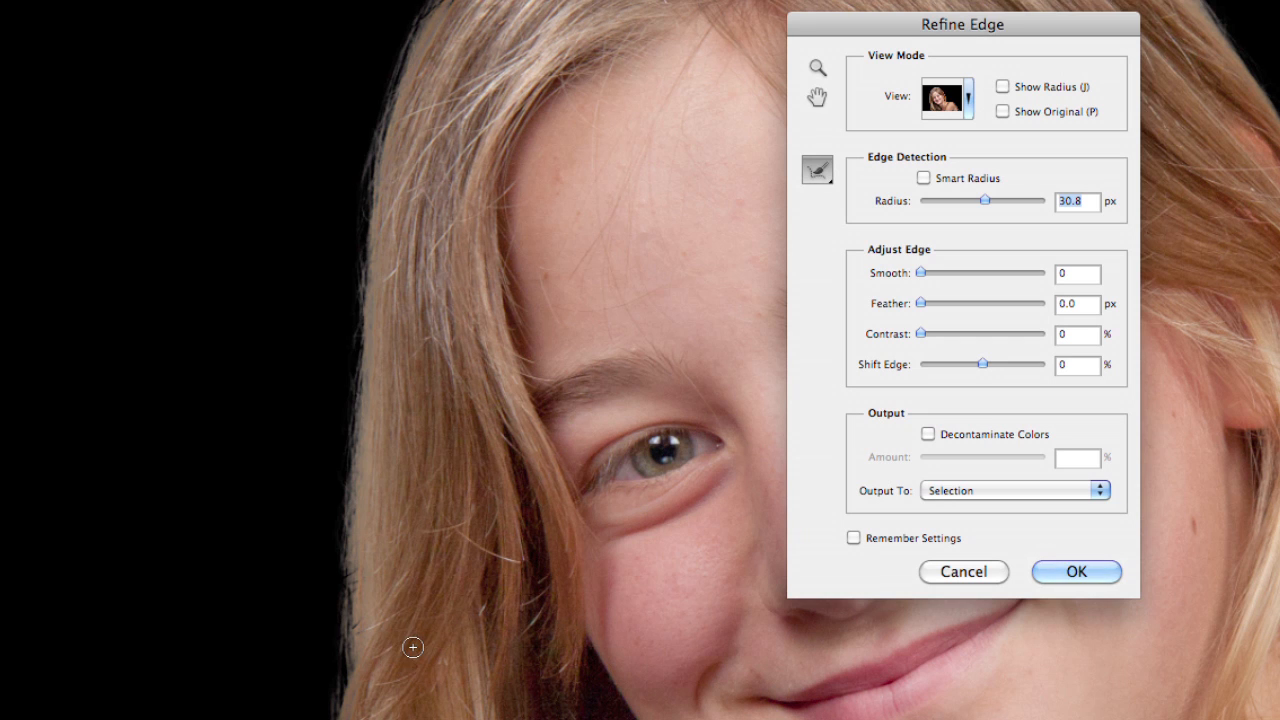
key(bracketright)
key(bracketright)
key(bracketright)
key(bracketright)
key(bracketright)
key(bracketright)
key(bracketright)
key(bracketleft)
drag(343, 458, 352, 672)
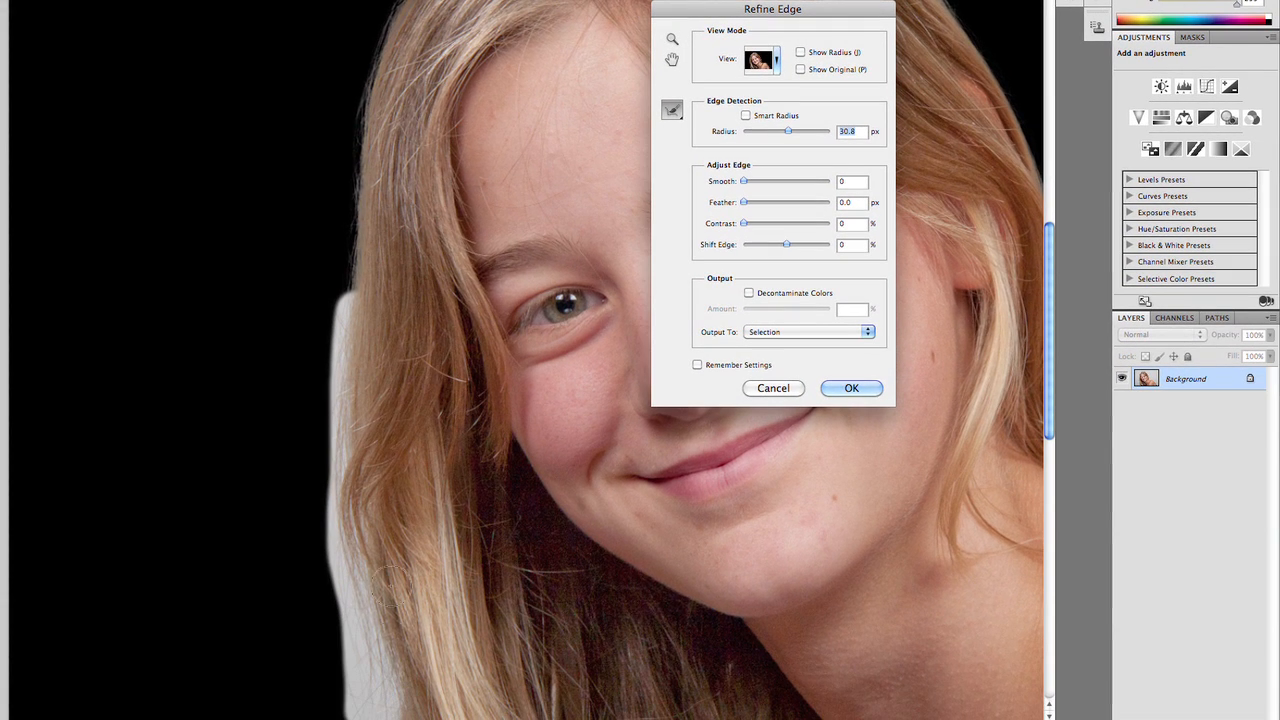
mouse_move(340, 320)
mouse_down()
mouse_move(340, 268)
mouse_move(354, 205)
mouse_move(339, 280)
mouse_move(360, 162)
mouse_move(343, 207)
mouse_move(344, 185)
mouse_move(346, 211)
mouse_move(393, 15)
mouse_move(335, 157)
mouse_move(335, 548)
mouse_up()
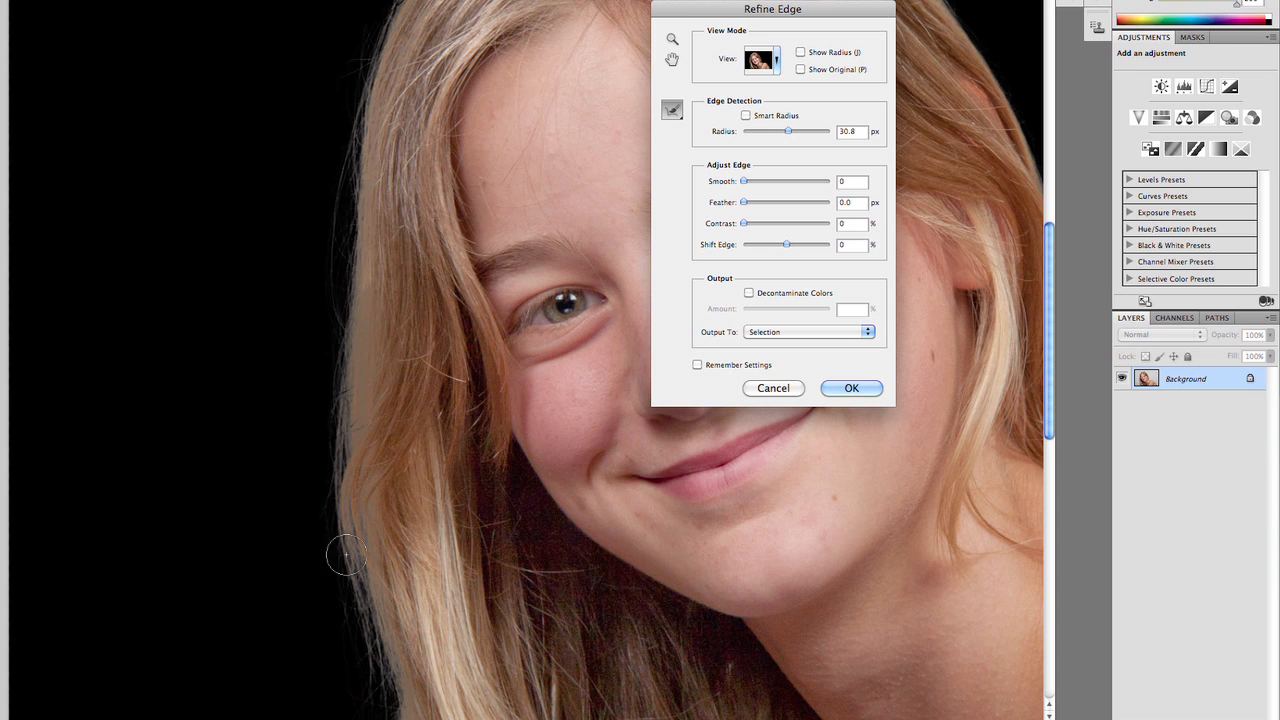
Paint the refine radius over the lower hair edge and tips, and over the light gaps between the strands
drag(417, 679, 404, 398)
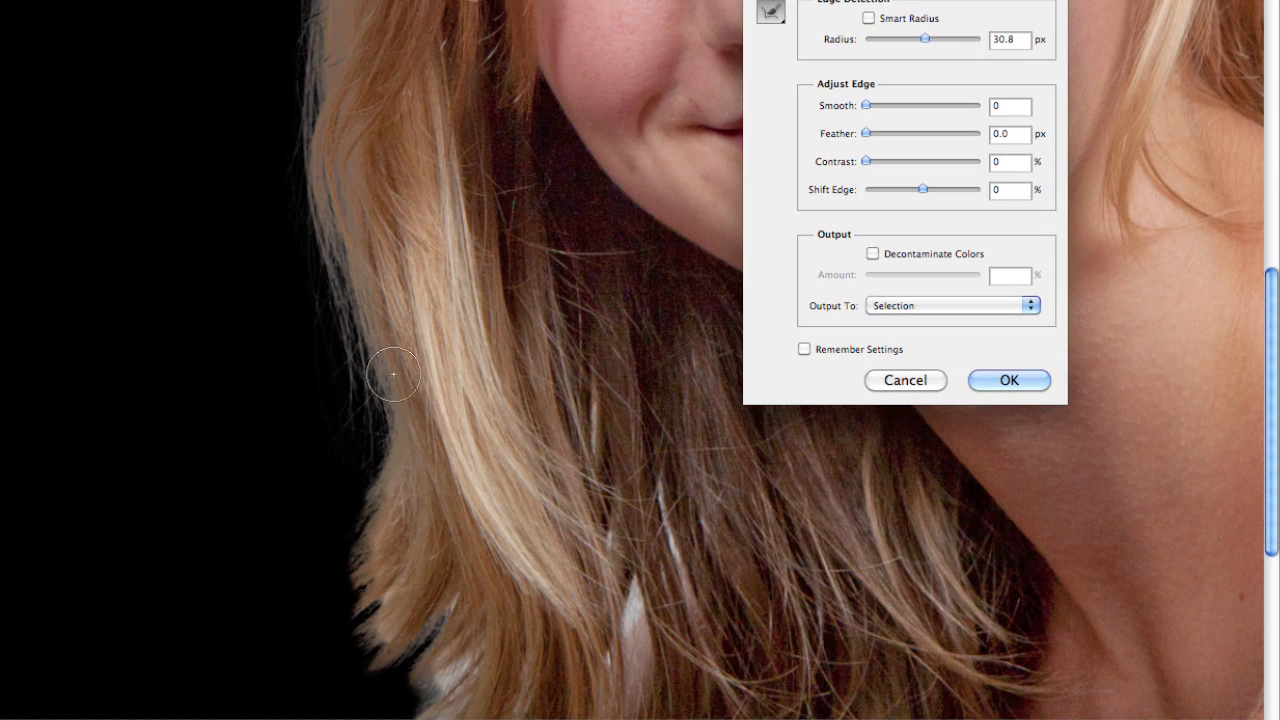
mouse_move(337, 274)
mouse_down()
mouse_move(371, 401)
mouse_move(364, 573)
mouse_move(341, 623)
mouse_move(342, 512)
mouse_move(295, 615)
mouse_move(319, 582)
mouse_move(325, 655)
mouse_move(405, 665)
mouse_move(319, 644)
mouse_move(288, 586)
mouse_move(301, 674)
mouse_move(333, 709)
mouse_move(416, 713)
mouse_move(453, 650)
mouse_move(415, 697)
mouse_move(449, 606)
mouse_move(393, 666)
mouse_move(482, 713)
mouse_move(358, 691)
mouse_up()
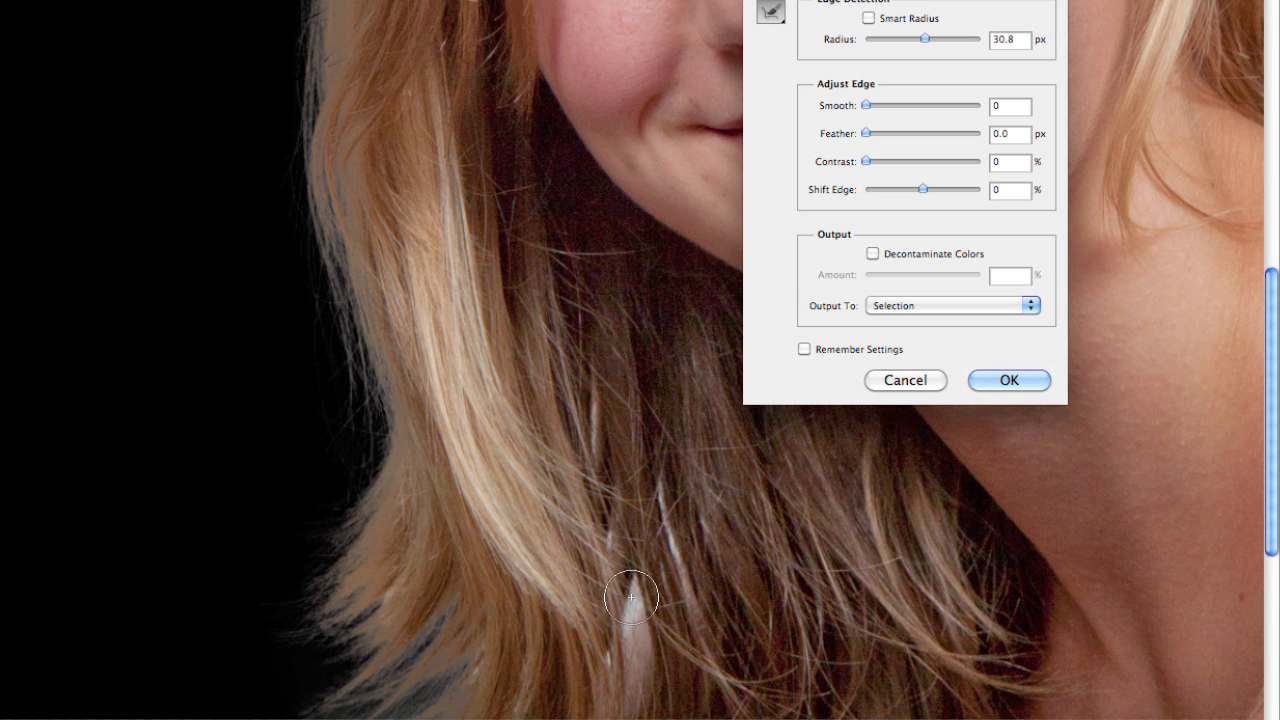
drag(631, 594, 637, 619)
drag(681, 558, 683, 577)
Paint the refine radius along the upper hair edge, from the side of the head over the crown
drag(586, 86, 502, 179)
drag(511, 108, 437, 520)
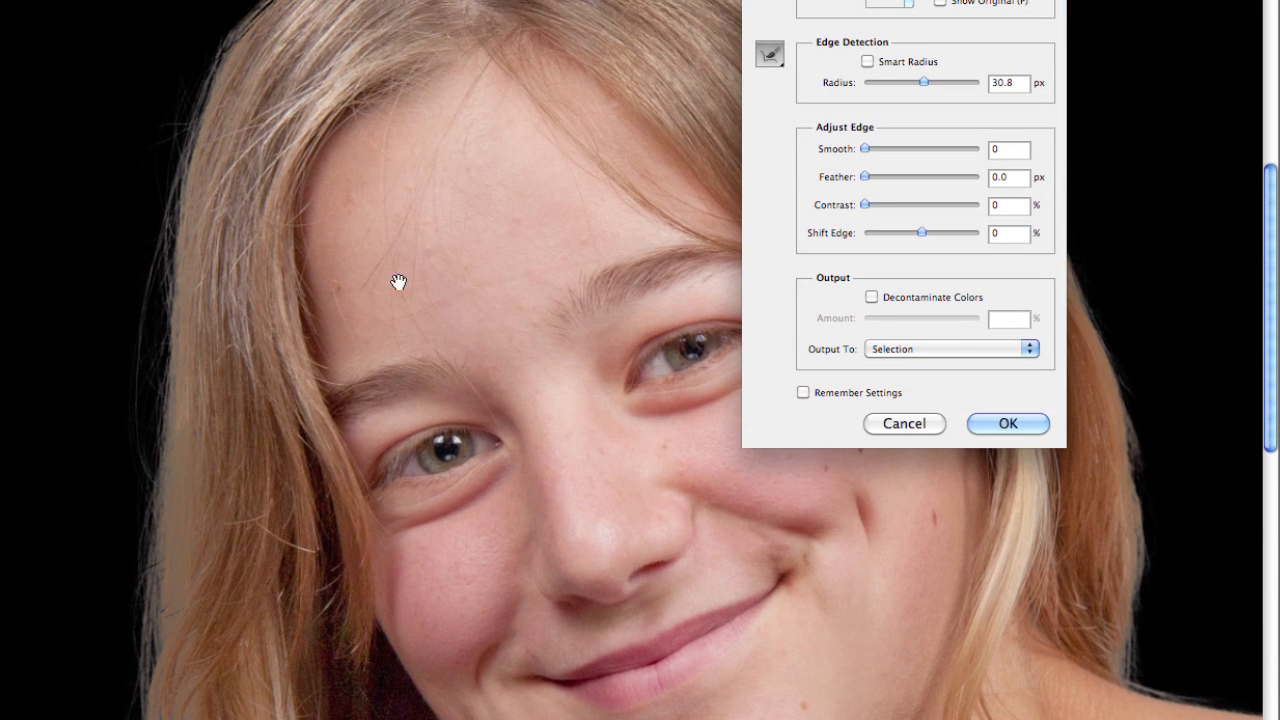
drag(400, 280, 374, 357)
mouse_move(331, 83)
mouse_down()
mouse_move(194, 203)
mouse_move(142, 308)
mouse_move(115, 428)
mouse_up()
mouse_move(358, 50)
mouse_down()
mouse_move(465, 32)
mouse_move(560, 37)
mouse_up()
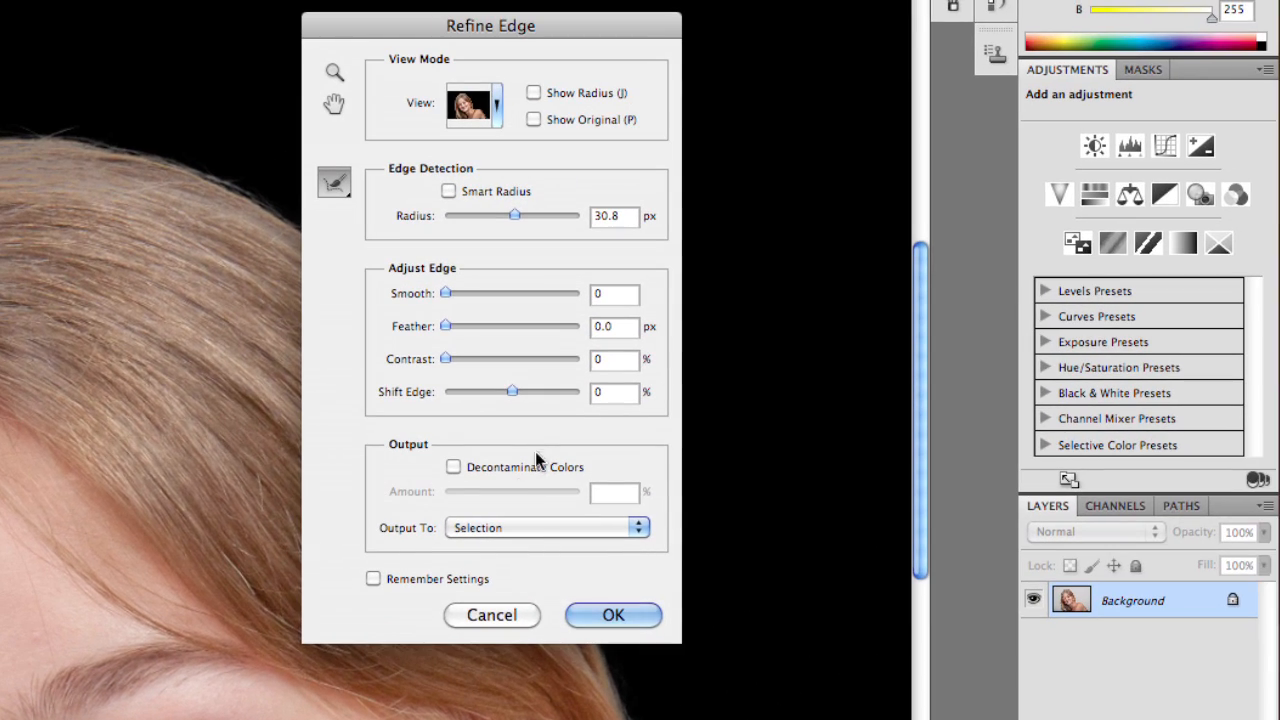
Set the refined edge to output to New Layer with Layer Mask
click(538, 529)
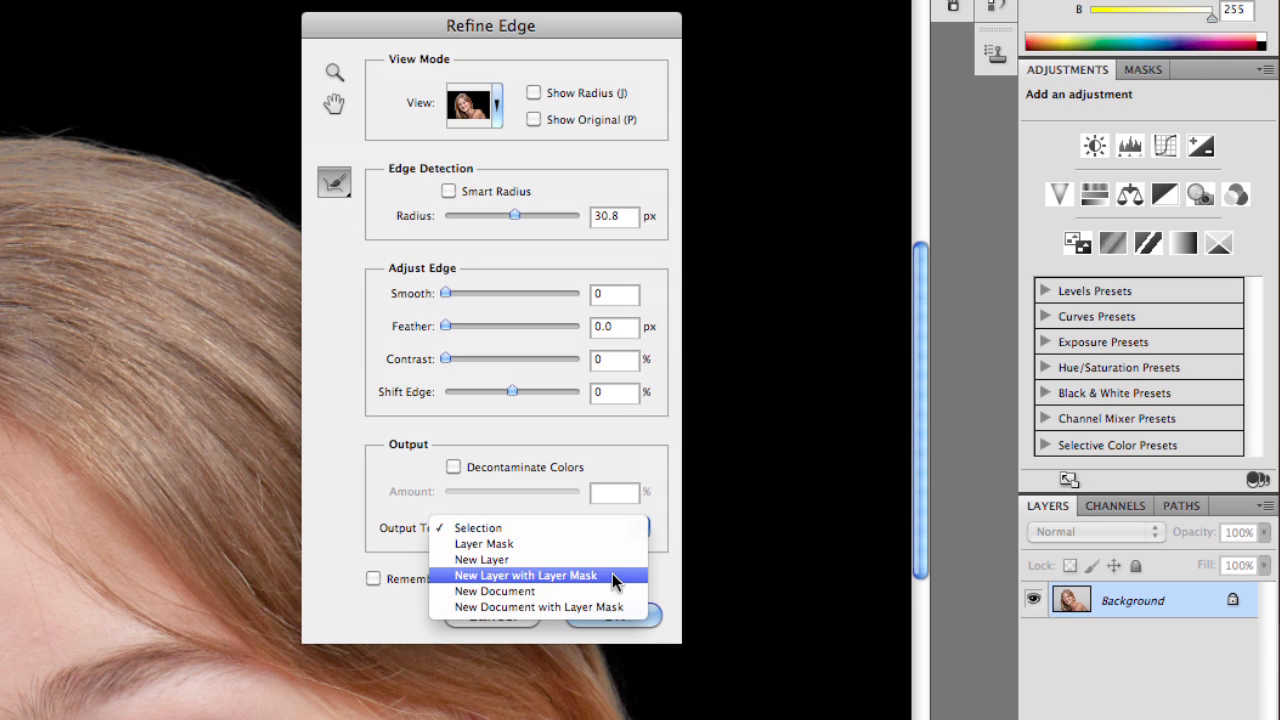
click(555, 575)
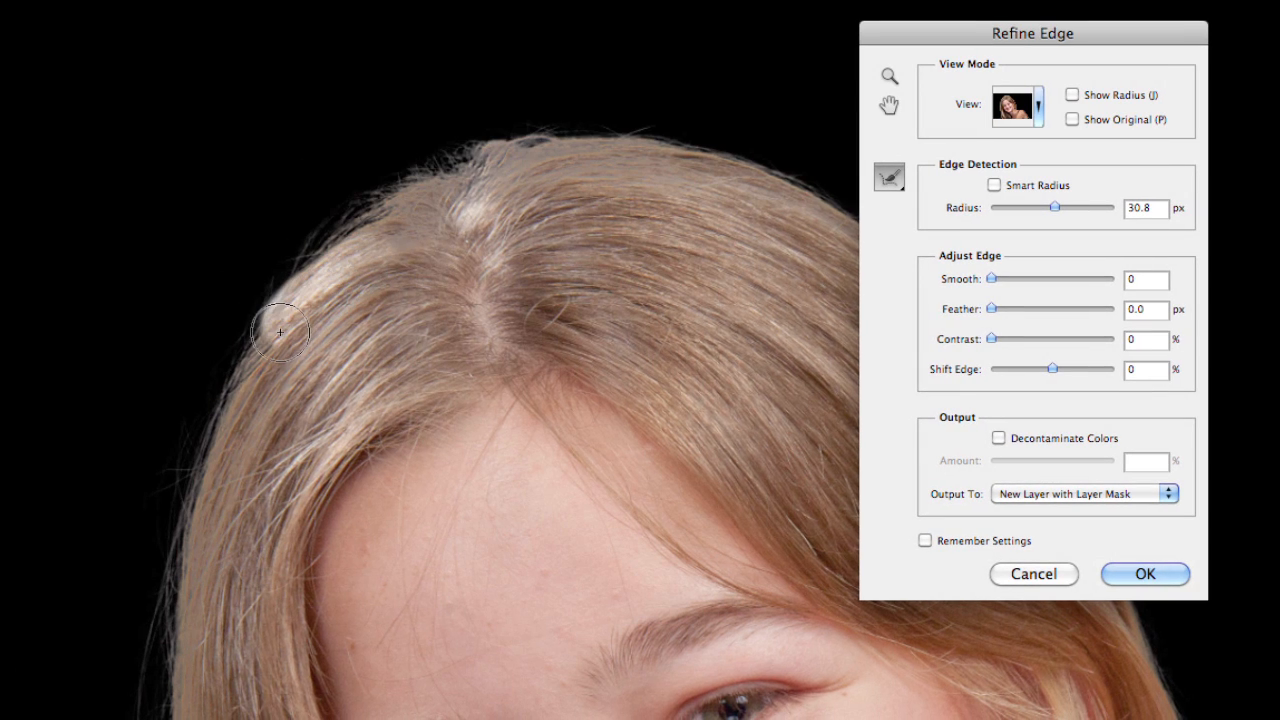
Refine the flyaway hair beside the crown and erase part of the refinement just inside that edge
mouse_move(280, 332)
mouse_down()
mouse_move(352, 236)
mouse_move(426, 198)
mouse_move(323, 268)
mouse_move(250, 360)
mouse_move(325, 254)
mouse_move(454, 178)
mouse_move(307, 271)
mouse_move(245, 353)
mouse_move(335, 253)
mouse_move(447, 170)
mouse_move(545, 139)
mouse_move(338, 248)
mouse_move(248, 344)
mouse_move(228, 422)
mouse_move(359, 216)
mouse_move(338, 219)
mouse_move(245, 313)
mouse_move(380, 171)
mouse_move(286, 257)
mouse_up()
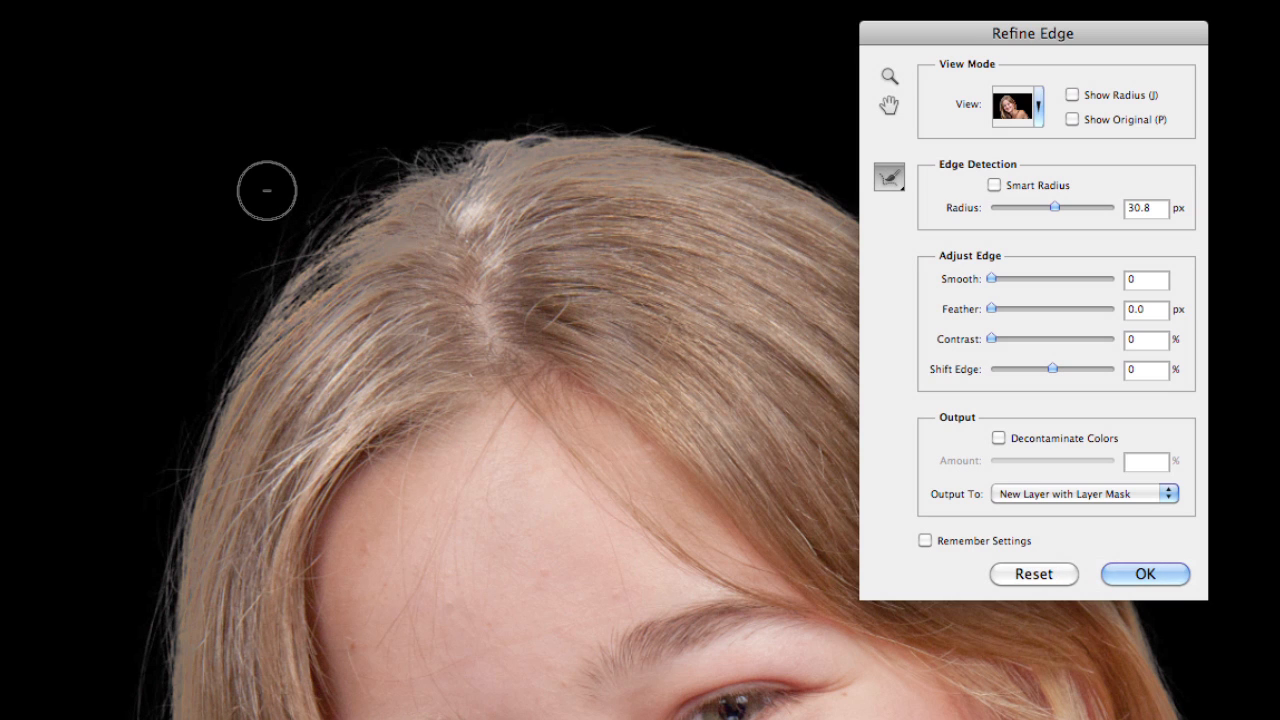
mouse_move(359, 270)
mouse_down()
mouse_move(308, 315)
mouse_move(300, 349)
mouse_up()
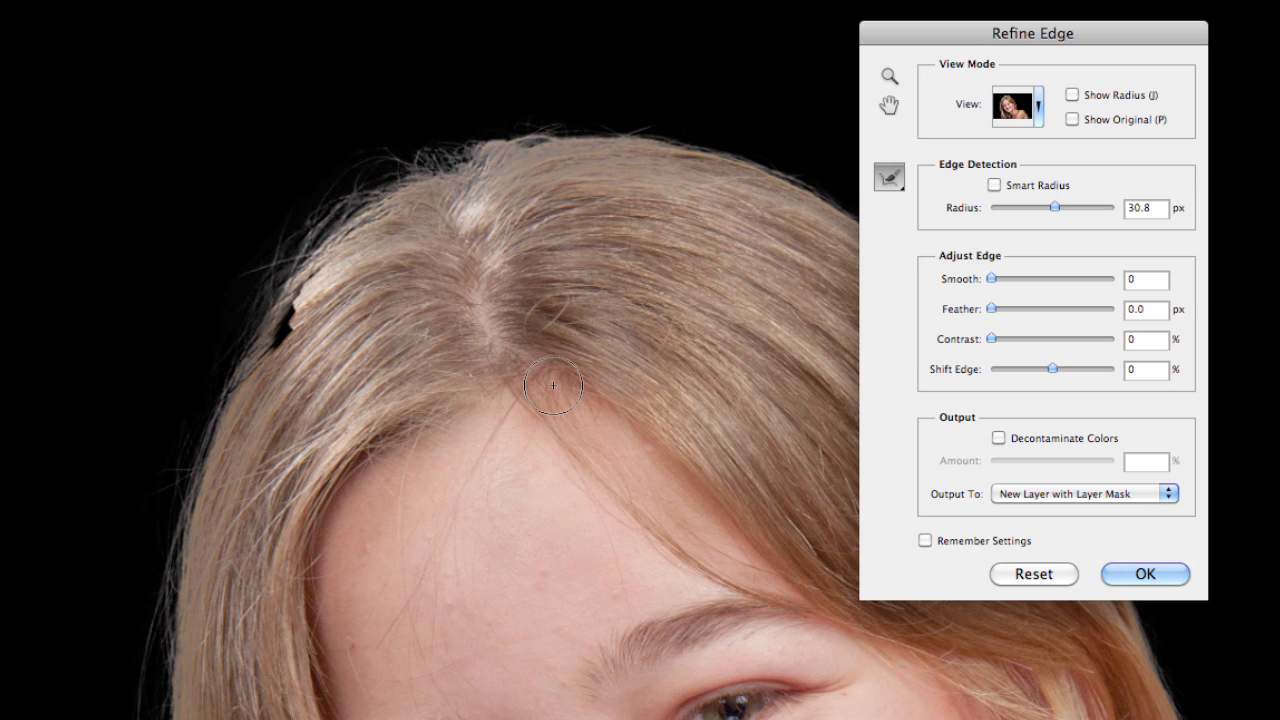
key(alt)
mouse_move(298, 340)
mouse_down()
mouse_move(324, 307)
mouse_move(268, 392)
mouse_move(343, 299)
mouse_move(307, 333)
mouse_up()
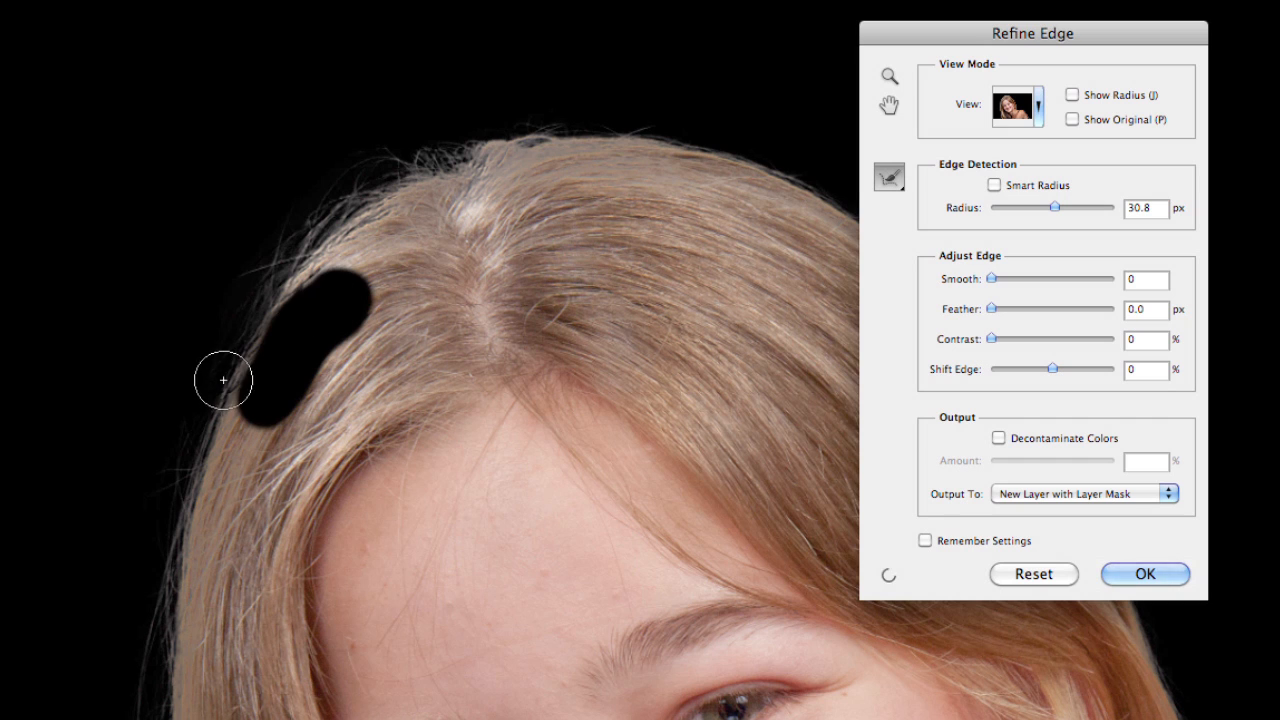
mouse_move(203, 389)
mouse_down()
mouse_move(228, 308)
mouse_move(275, 230)
mouse_move(281, 253)
mouse_move(355, 195)
mouse_move(229, 320)
mouse_move(196, 409)
mouse_move(192, 500)
mouse_up()
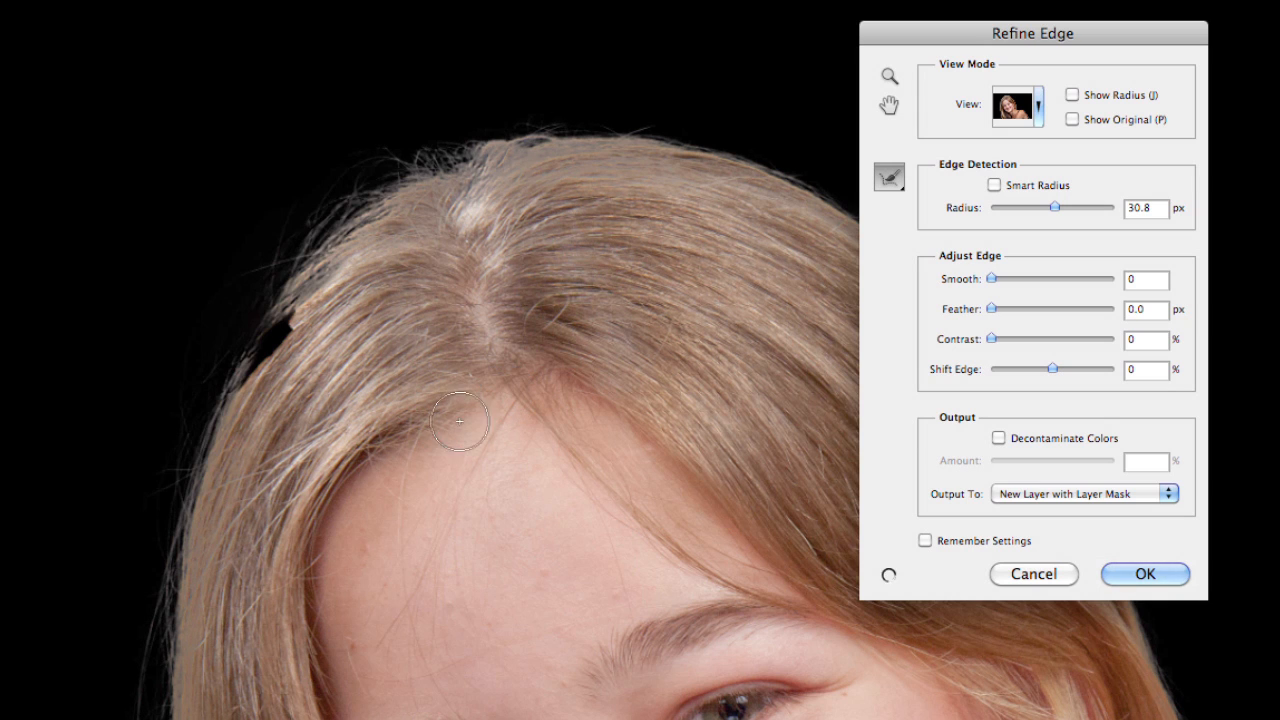
Erase more refinement inside the hair, repaint the radius along the outer edge with Show Radius on, and hide the radius
key(alt)
mouse_move(313, 341)
mouse_down()
mouse_move(294, 343)
mouse_move(262, 396)
mouse_up()
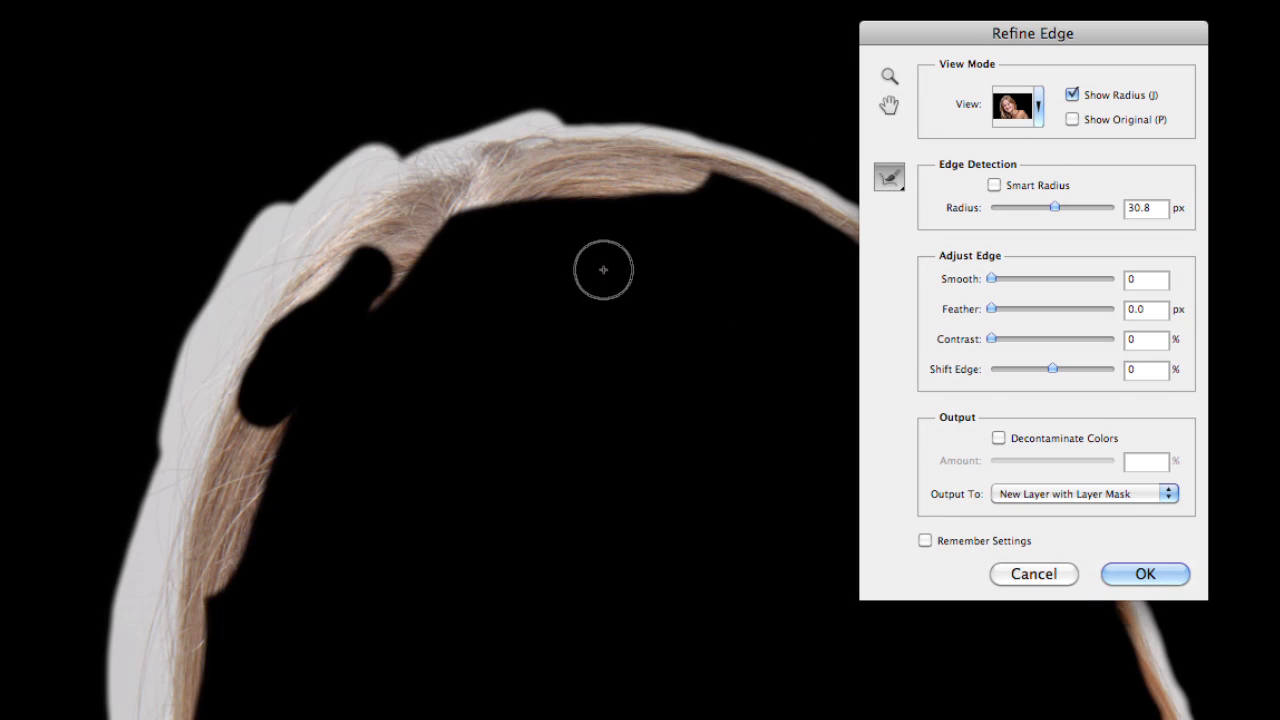
mouse_move(223, 402)
mouse_down()
mouse_move(283, 257)
mouse_move(295, 244)
mouse_move(260, 299)
mouse_move(347, 228)
mouse_up()
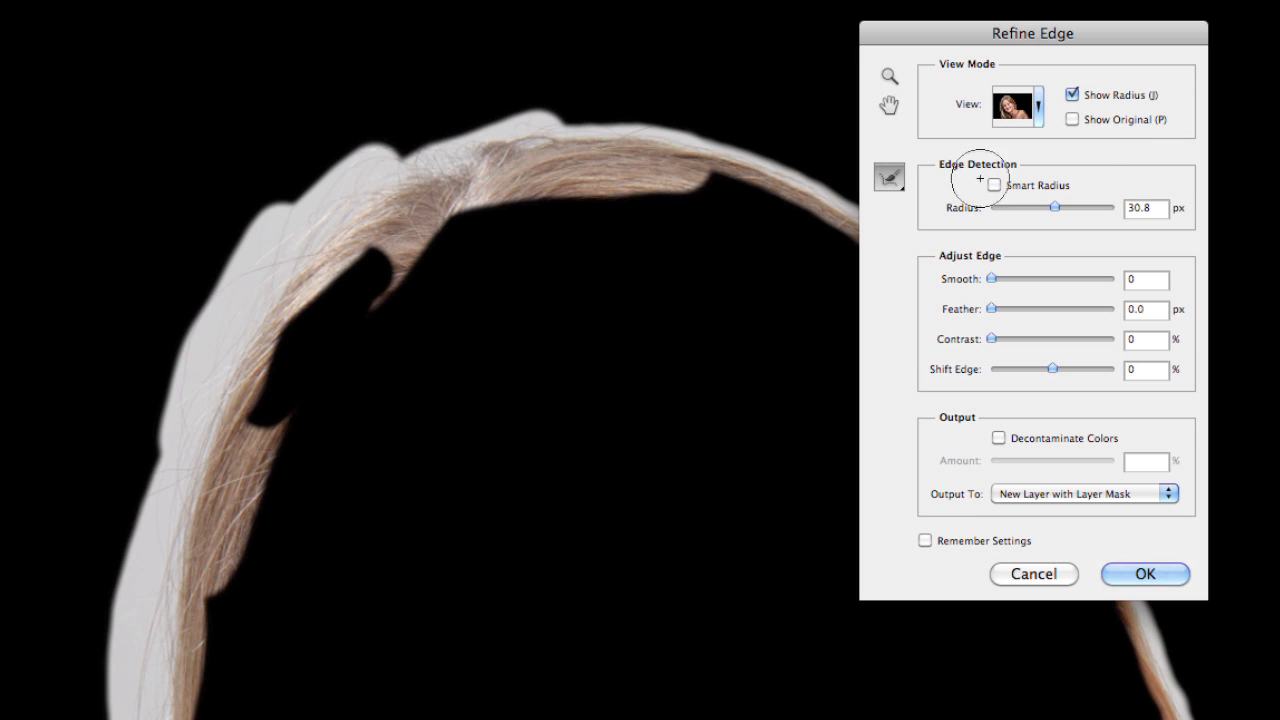
click(1073, 95)
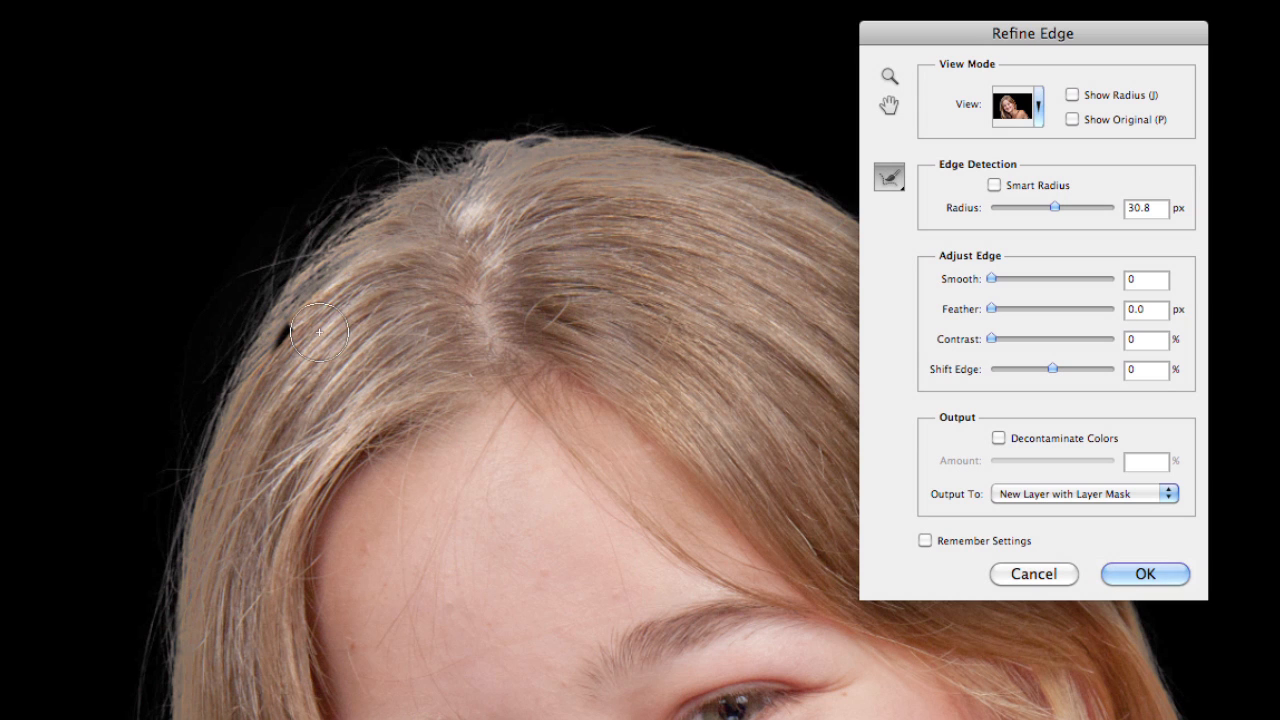
Paint the refine radius along the hair edge on the ear side, from the crown down to the shoulder
key(space)
drag(708, 568, 343, 509)
mouse_move(355, 45)
mouse_down()
mouse_move(518, 57)
mouse_move(632, 135)
mouse_move(762, 300)
mouse_move(852, 562)
mouse_move(852, 608)
mouse_move(837, 508)
mouse_move(852, 624)
mouse_up()
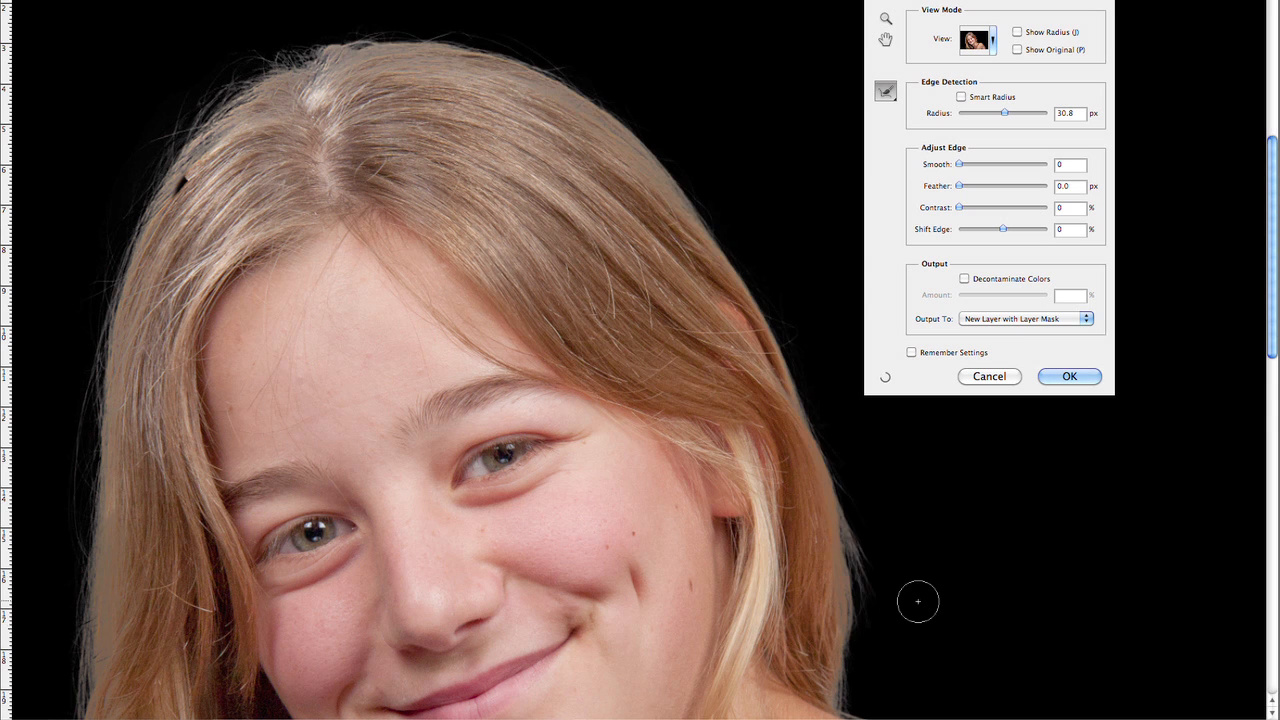
drag(833, 530, 765, 328)
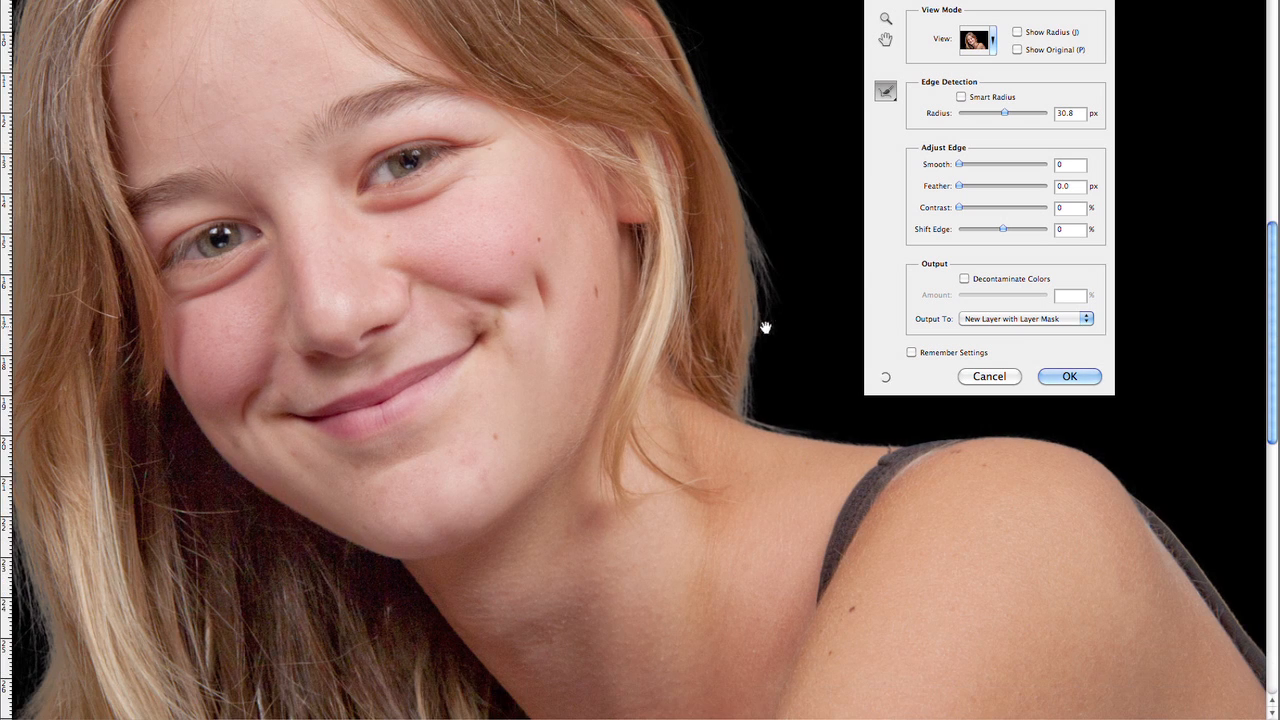
mouse_move(750, 238)
mouse_down()
mouse_move(763, 384)
mouse_move(760, 408)
mouse_move(737, 404)
mouse_move(781, 435)
mouse_up()
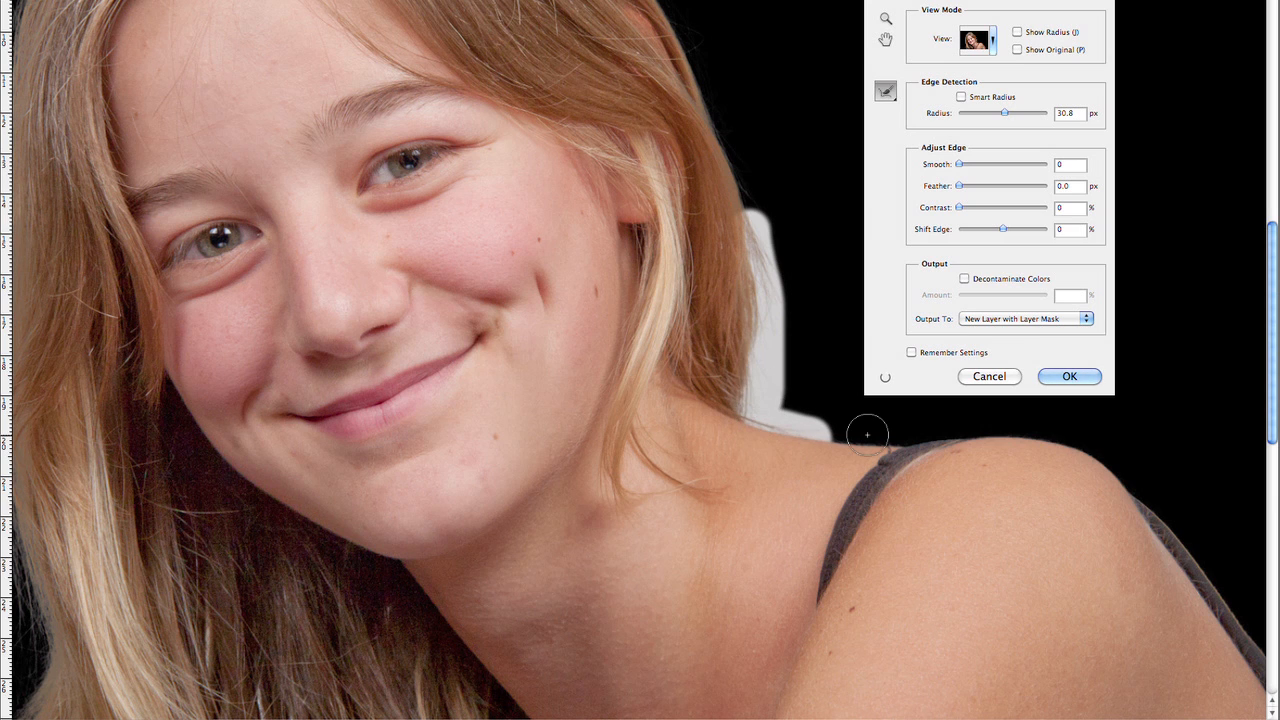
Turn on Decontaminate Colors at 50% and apply the refined edge as a new layer with layer mask
drag(591, 403, 762, 188)
drag(549, 411, 596, 305)
drag(520, 277, 534, 494)
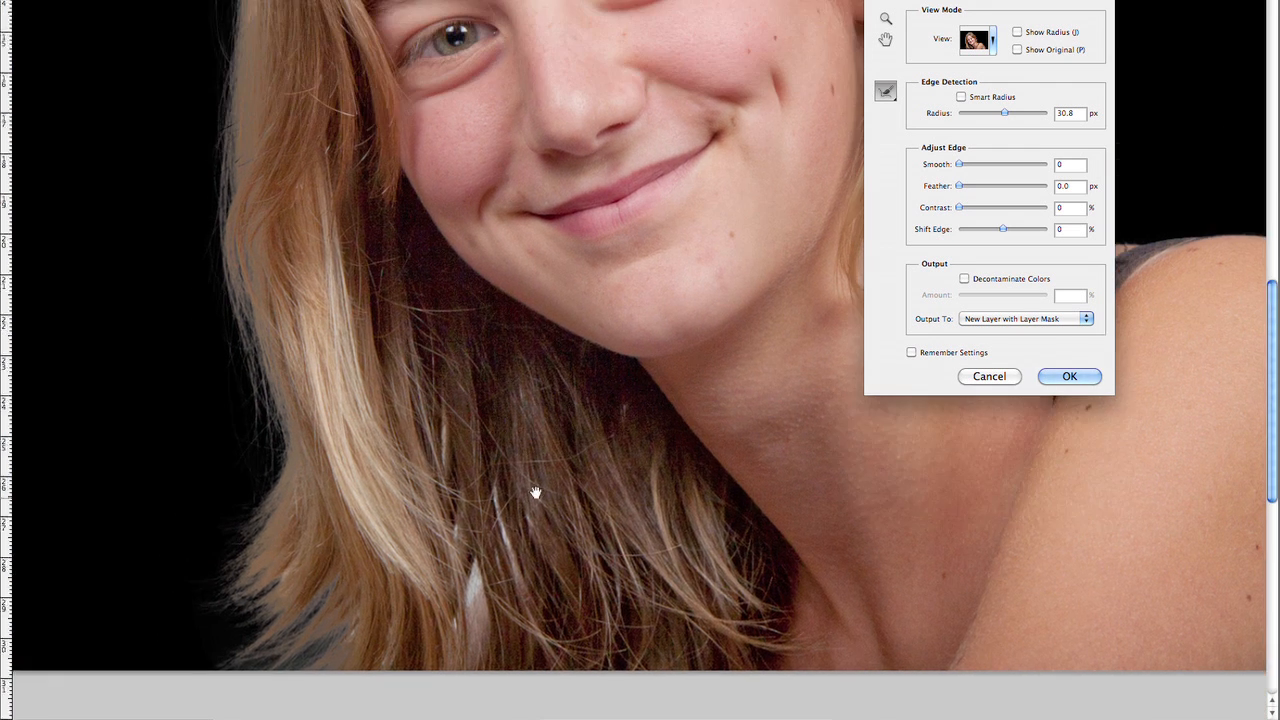
drag(485, 200, 495, 415)
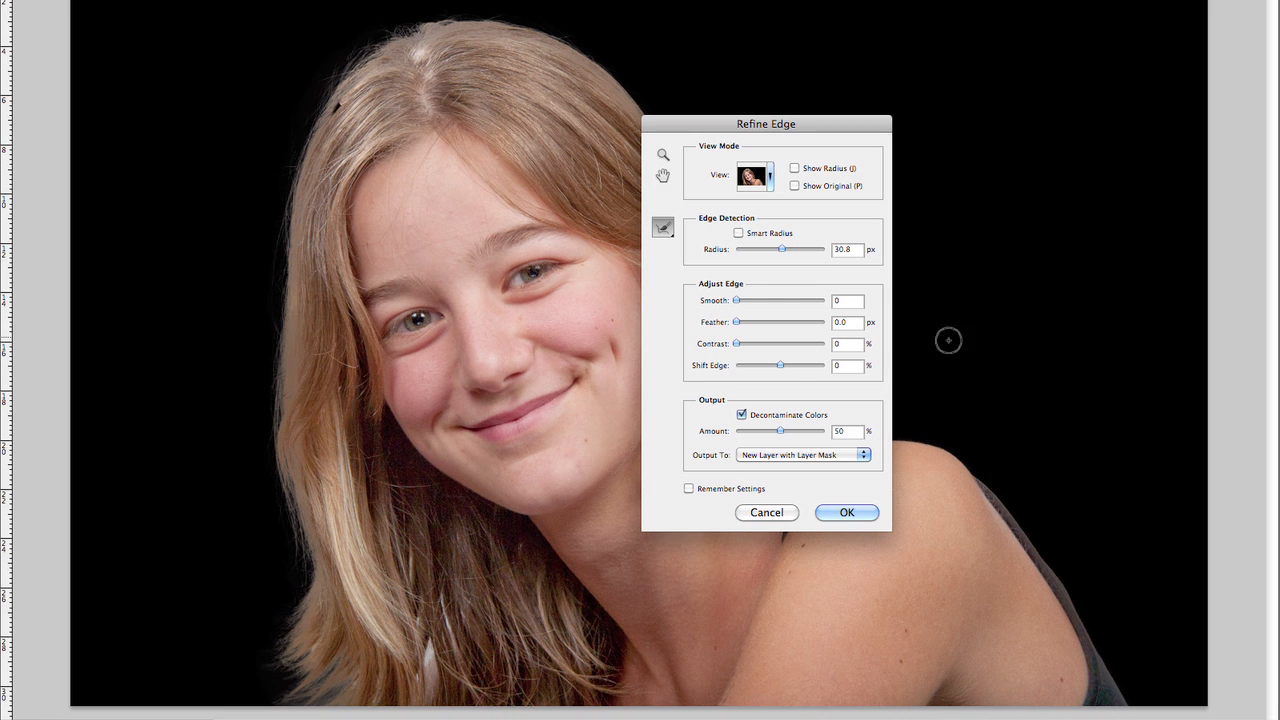
click(846, 513)
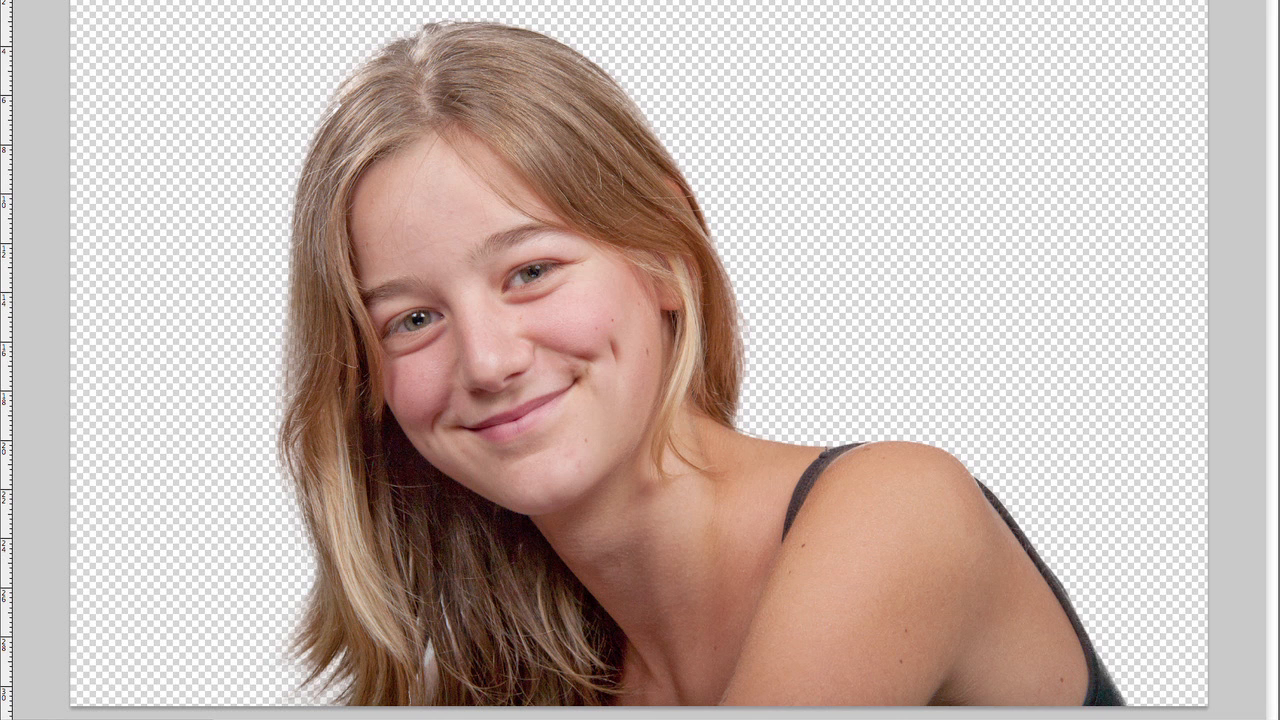
Place the green and blue abstract wave image as a full-size background behind the cut-out woman
drag(1276, 300, 1022, 273)
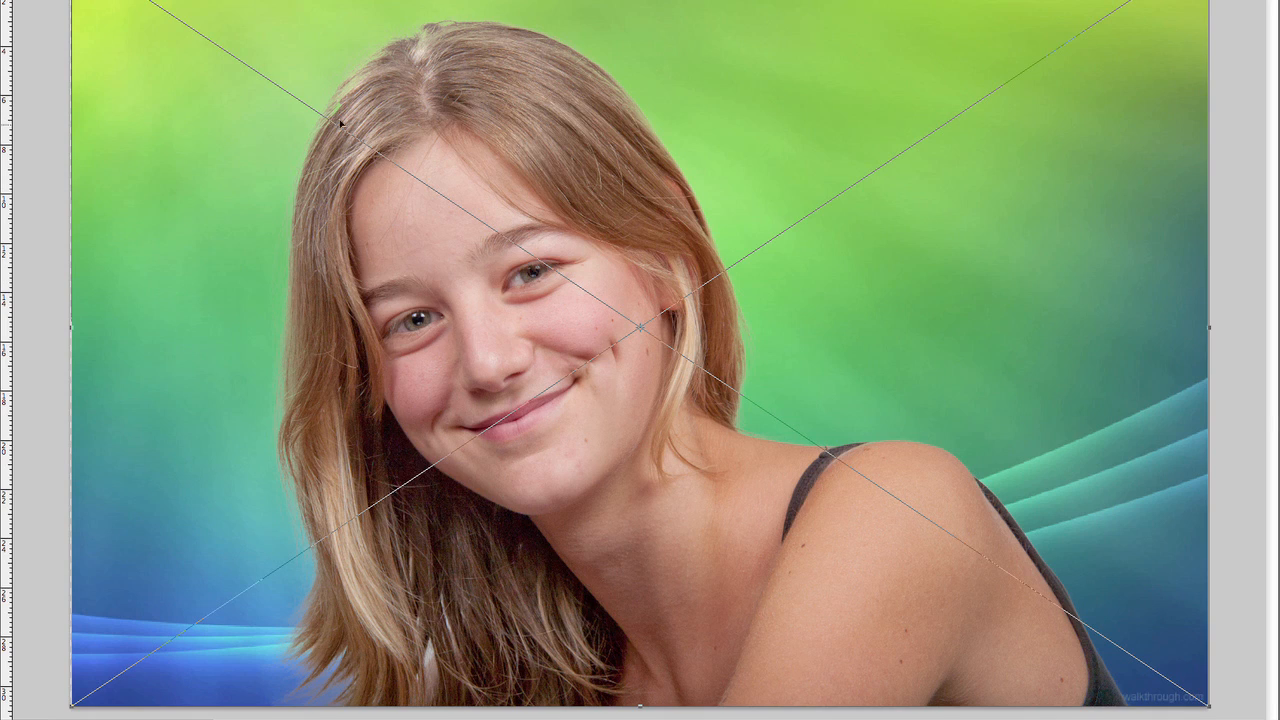
scroll(340, 124, up, 5)
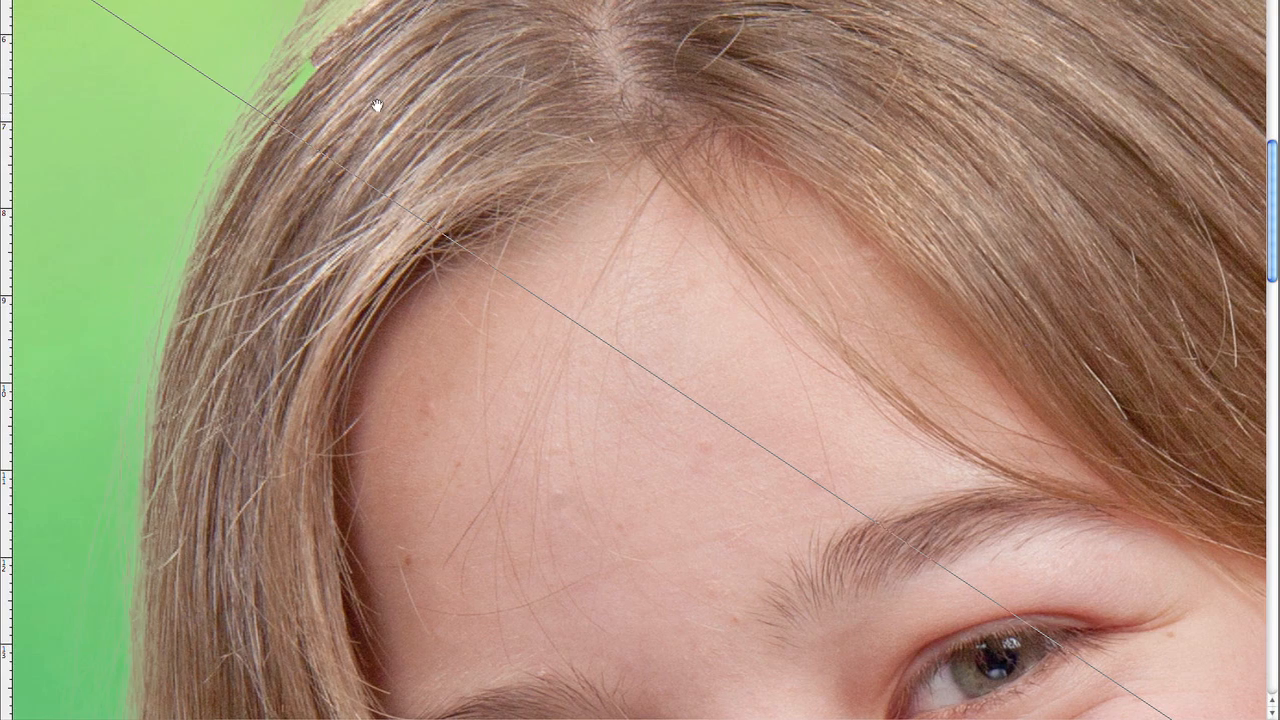
drag(377, 105, 493, 311)
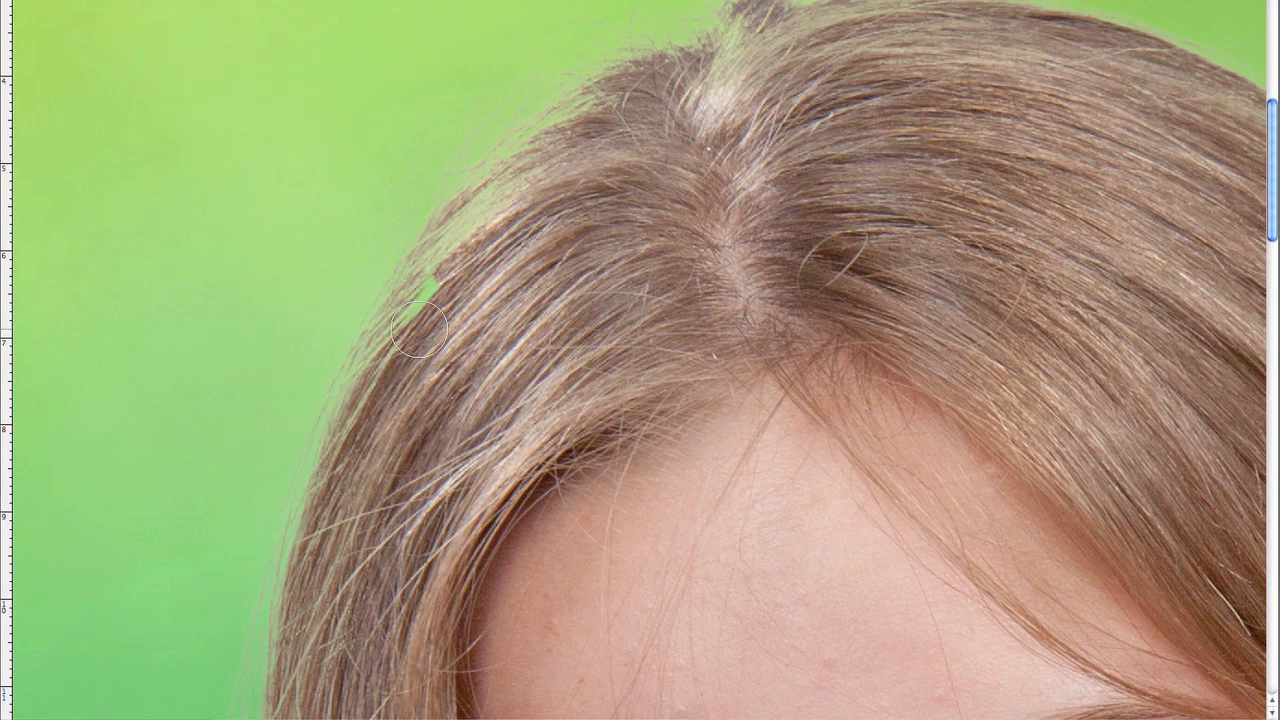